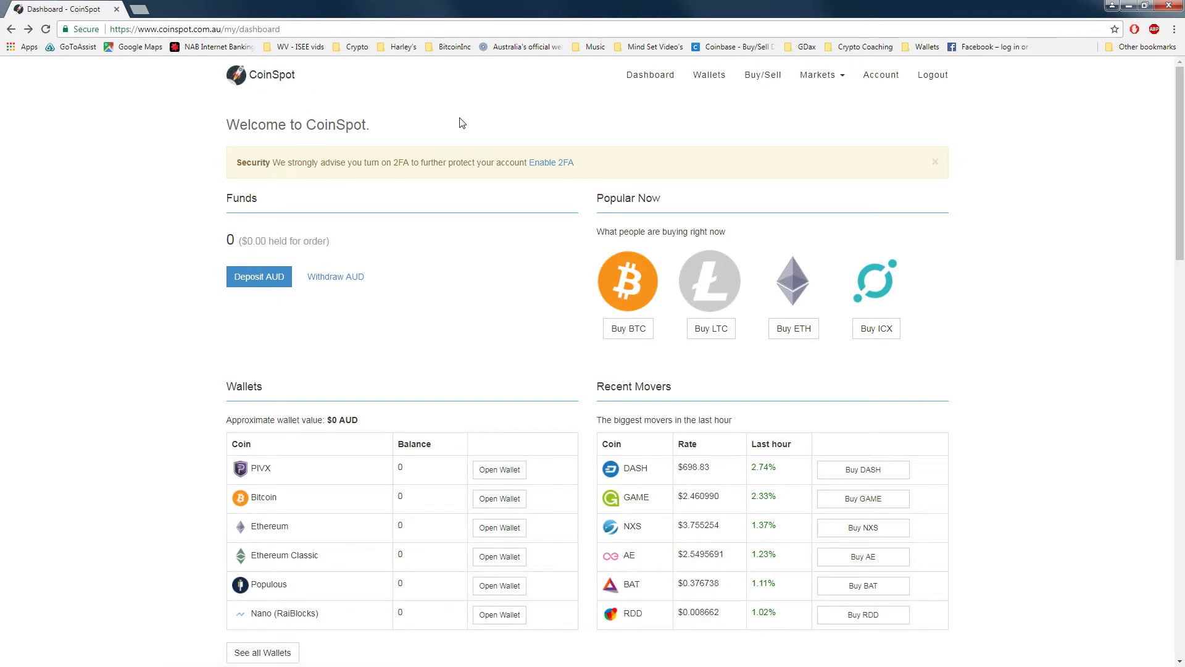
Step: Go to the Security page from the Enable 2FA notice and start two-factor authentication setup
left_click(544, 164)
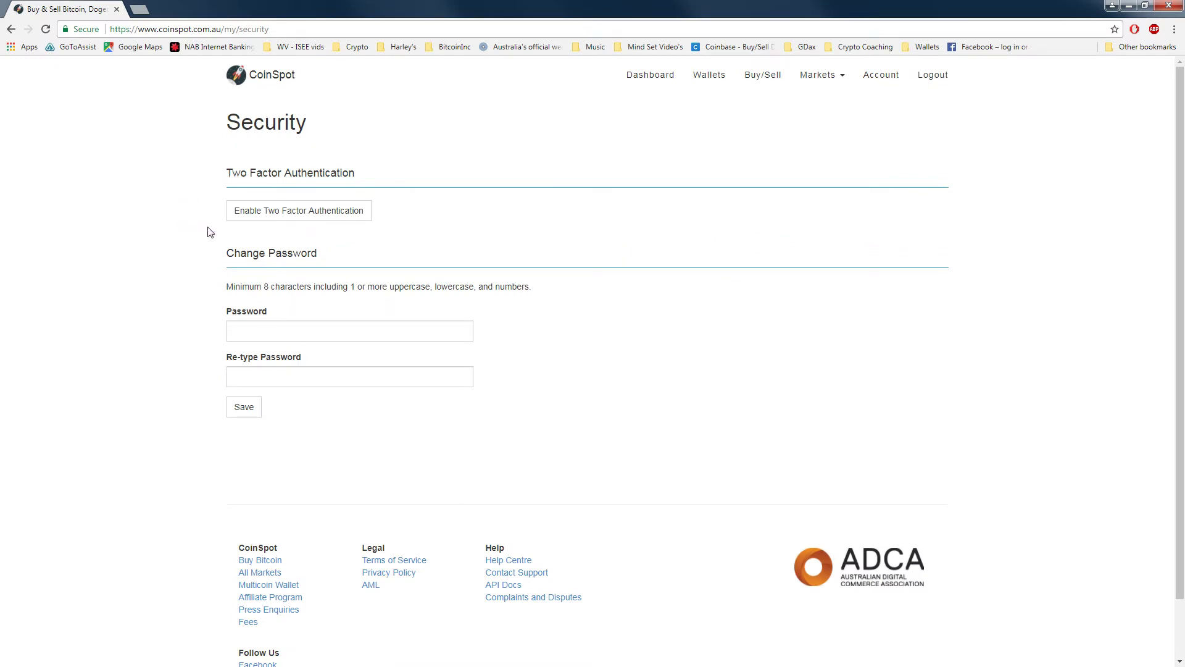
left_click(277, 213)
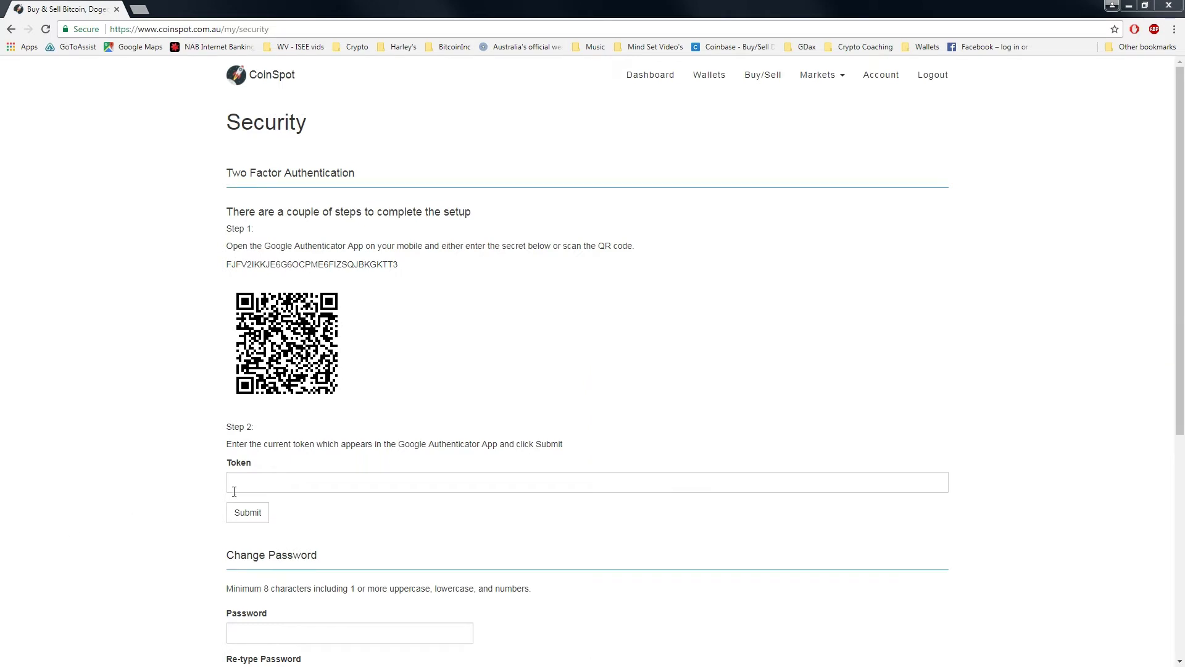
Step: Submit the Google Authenticator token to activate 2FA, then log out of CoinSpot
left_click(229, 488)
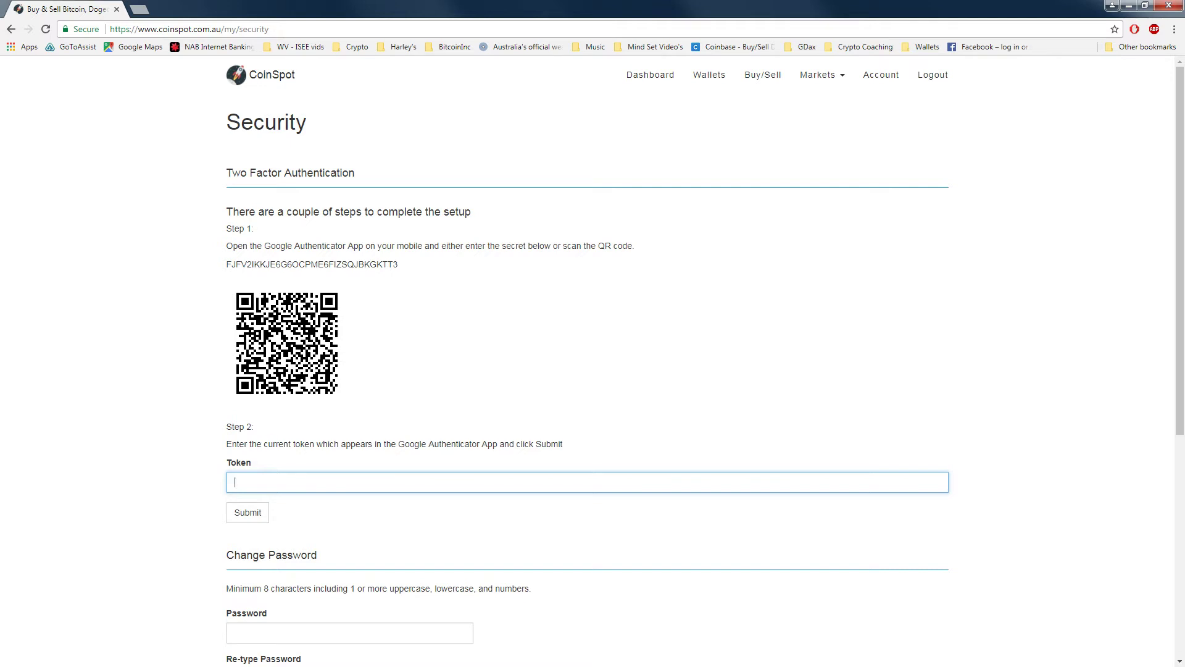
left_click(248, 520)
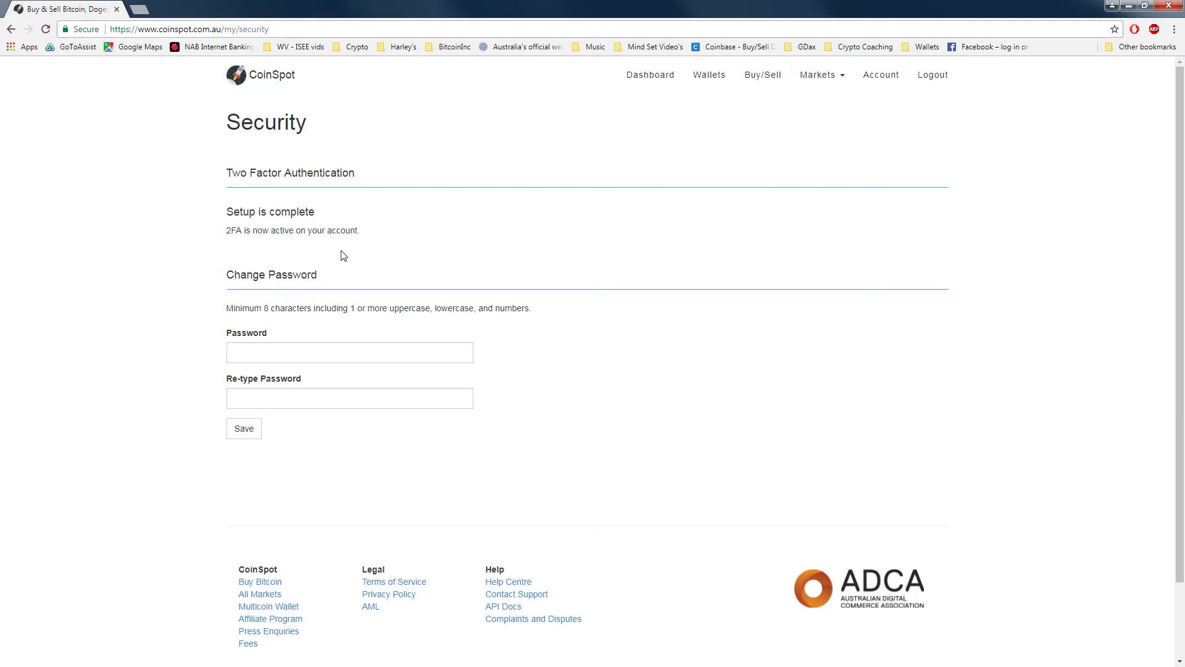
left_click(932, 77)
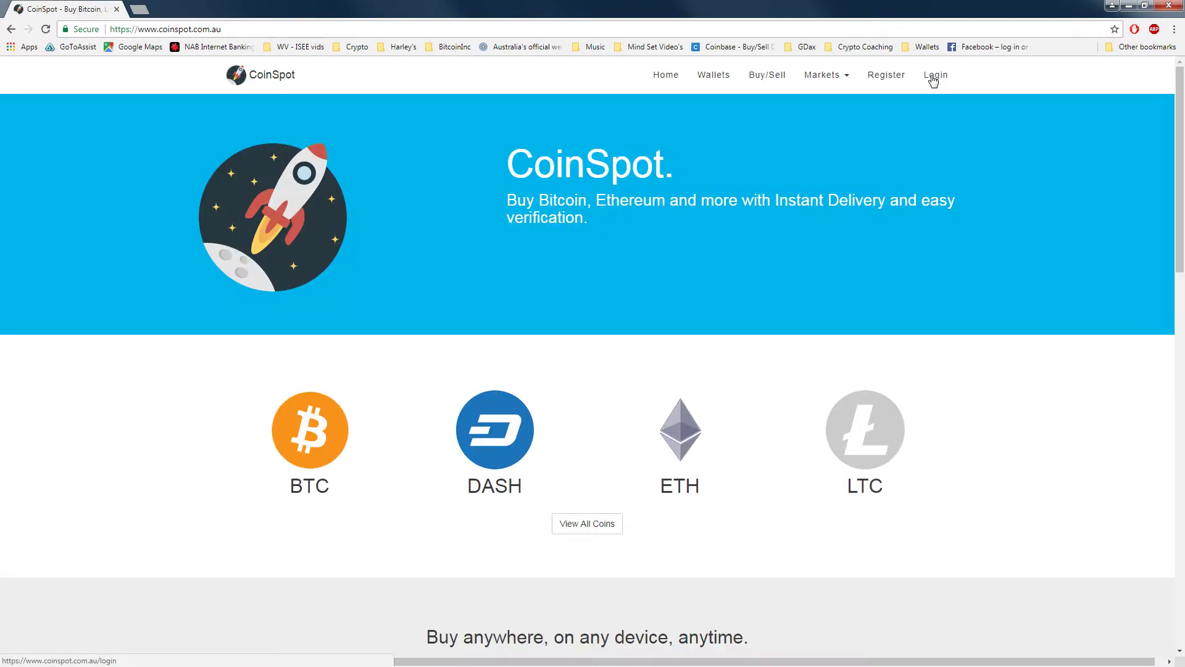
Step: Log back in with the saved email and password, reCAPTCHA, and a 2FA code
left_click(934, 76)
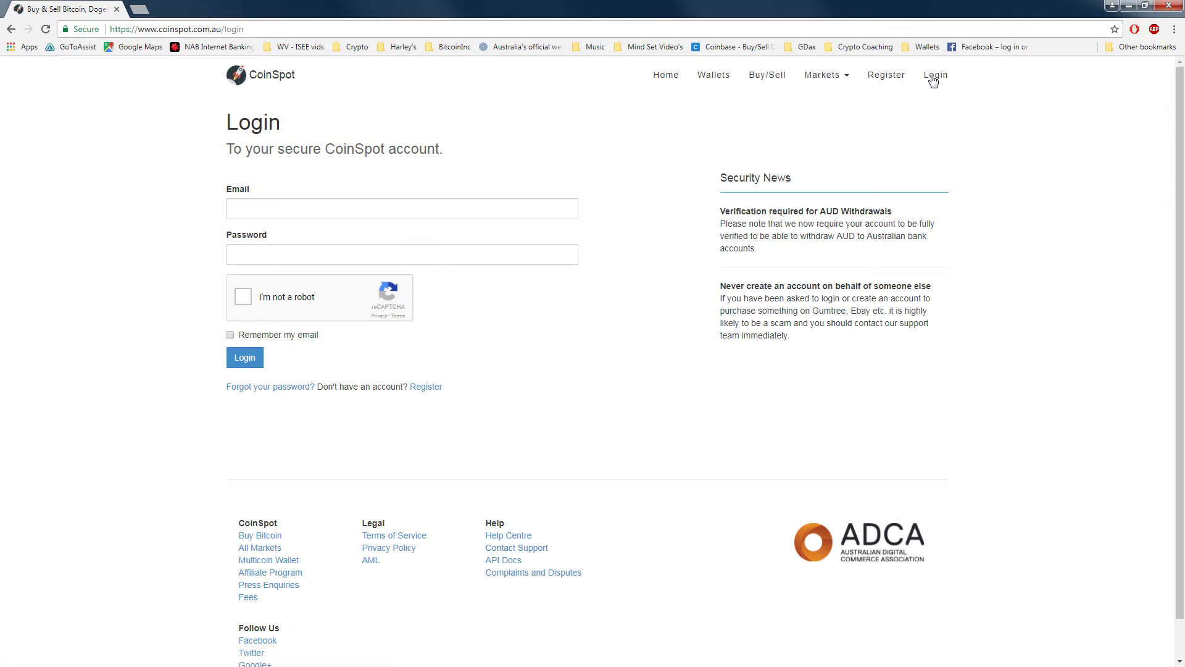
left_click(240, 254)
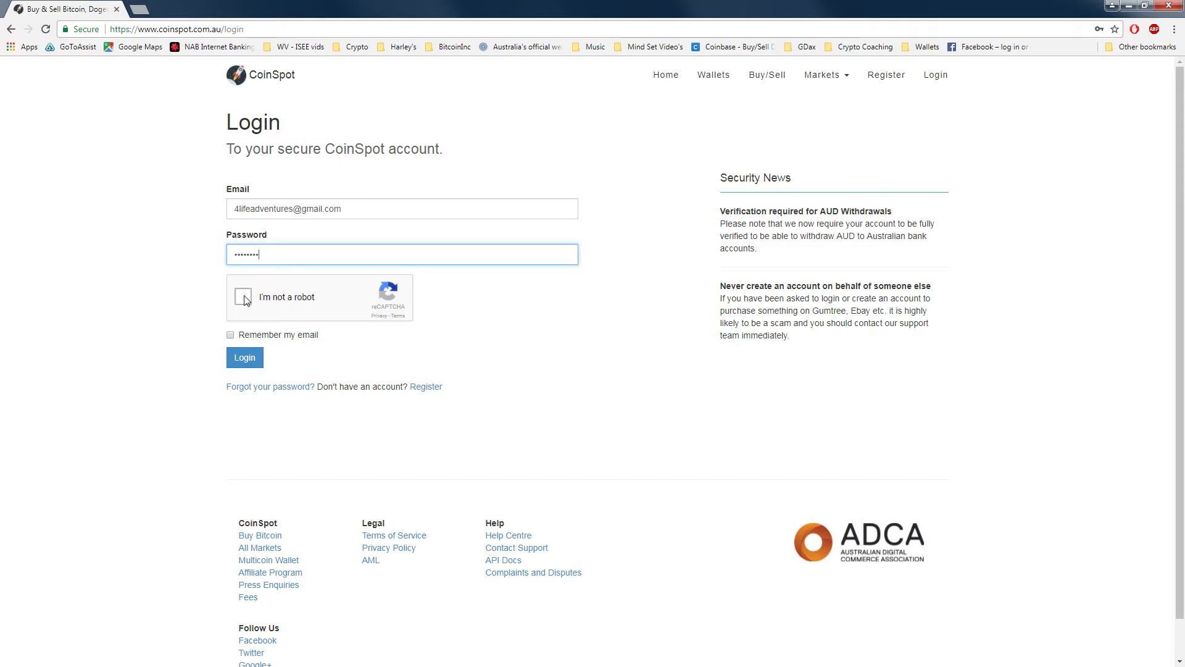
left_click(245, 298)
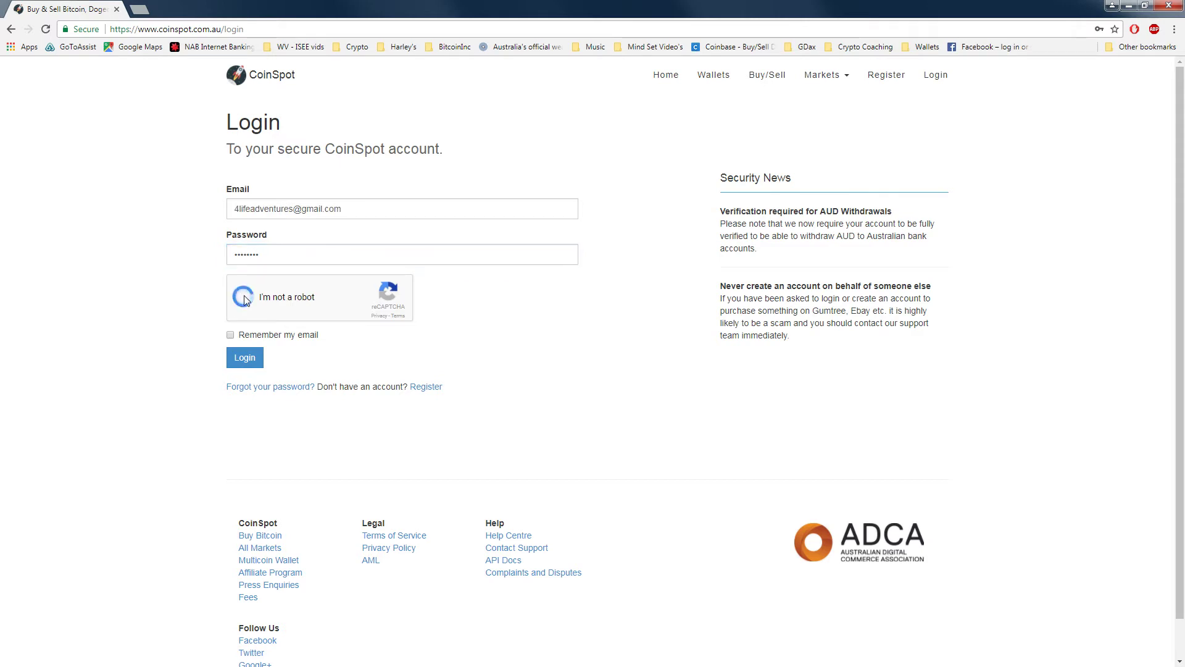
left_click(245, 362)
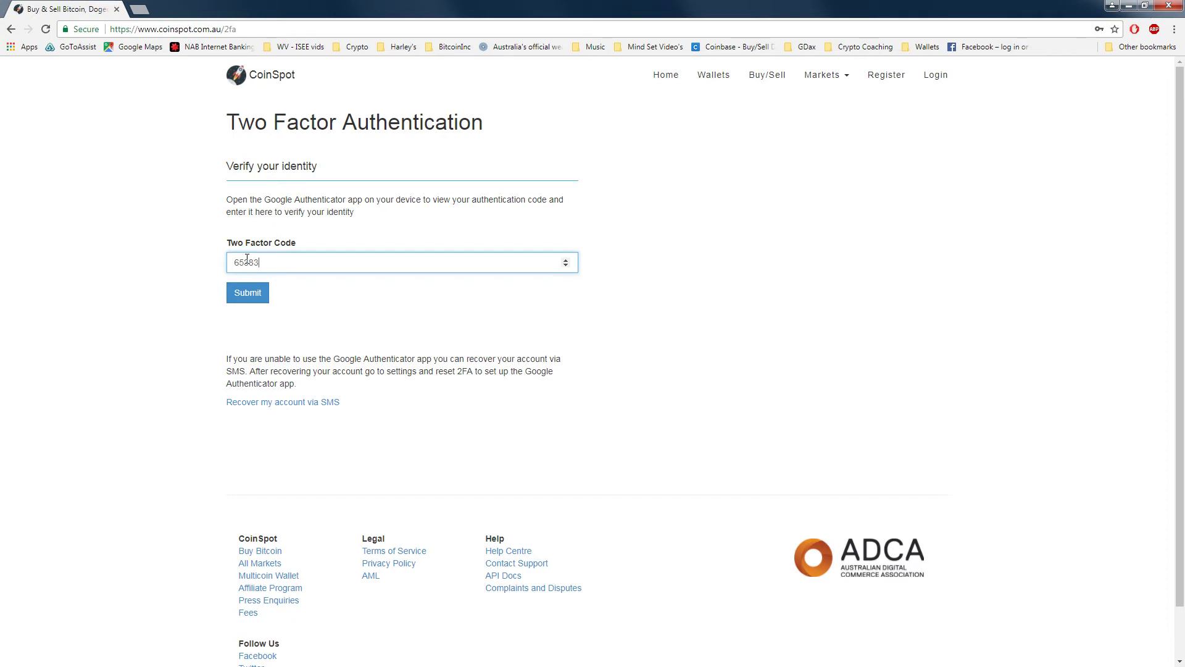
left_click(247, 292)
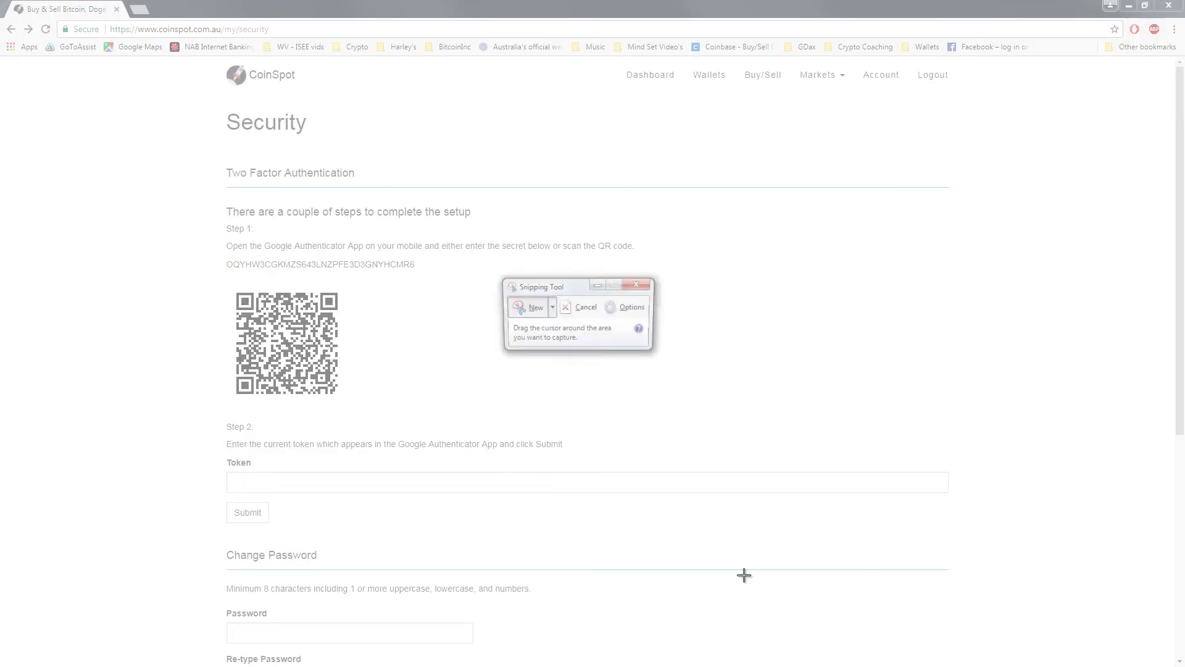
Step: Take a rectangular snip of the 2FA secret key and QR code
left_click(549, 311)
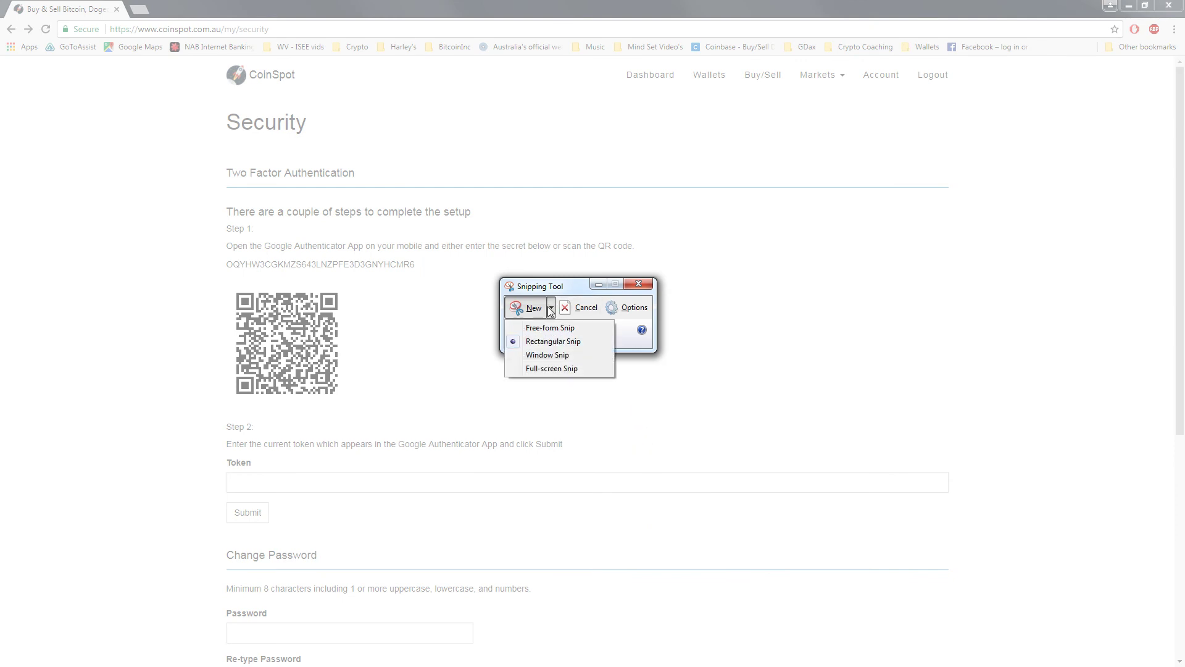
left_click(538, 342)
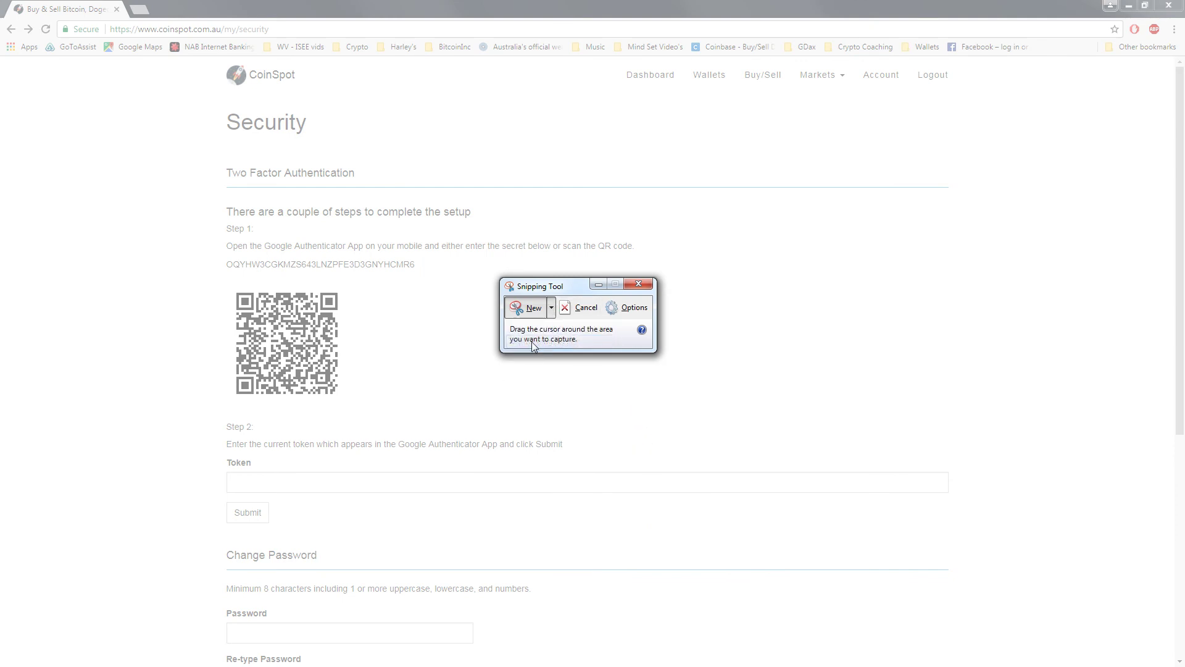
mouse_move(219, 259)
left_mouse_down()
mouse_move(418, 281)
mouse_move(418, 402)
left_mouse_up()
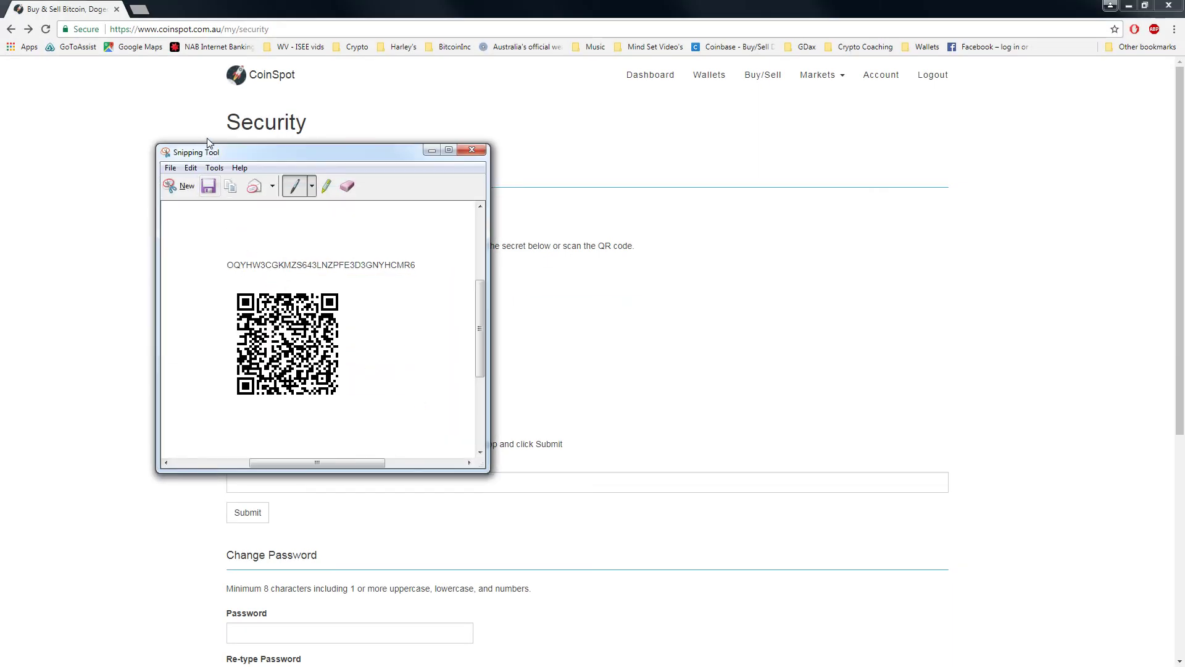
Step: Save the snip to the Desktop as Capture, replacing the existing file
left_click(208, 187)
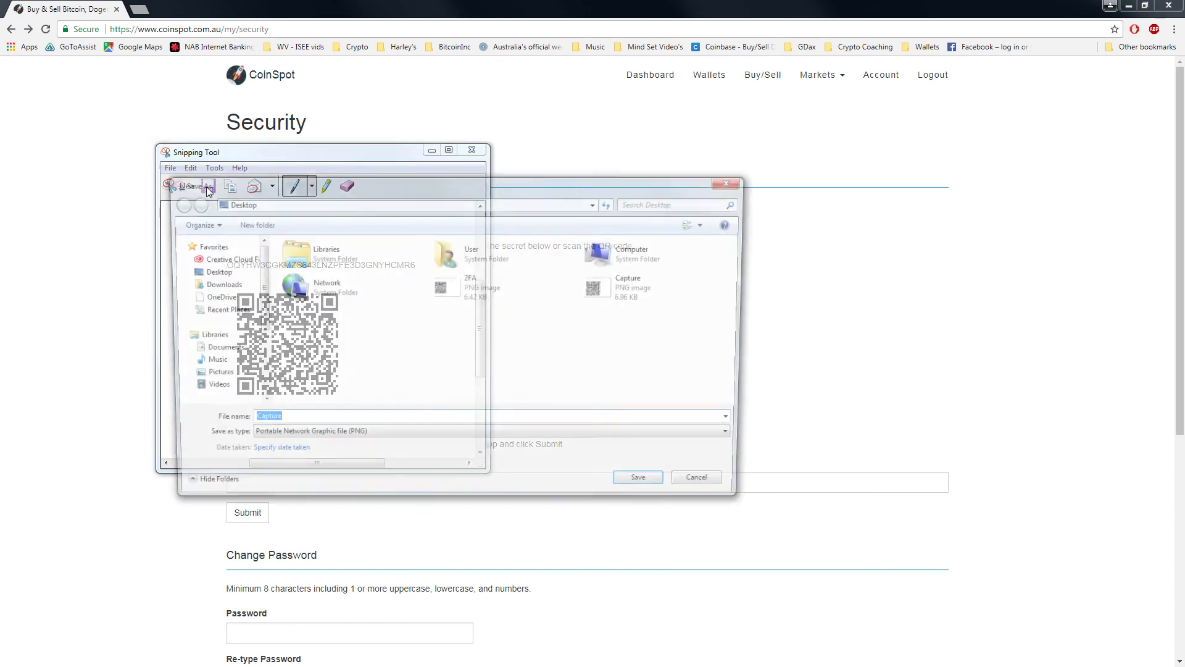
left_click(216, 275)
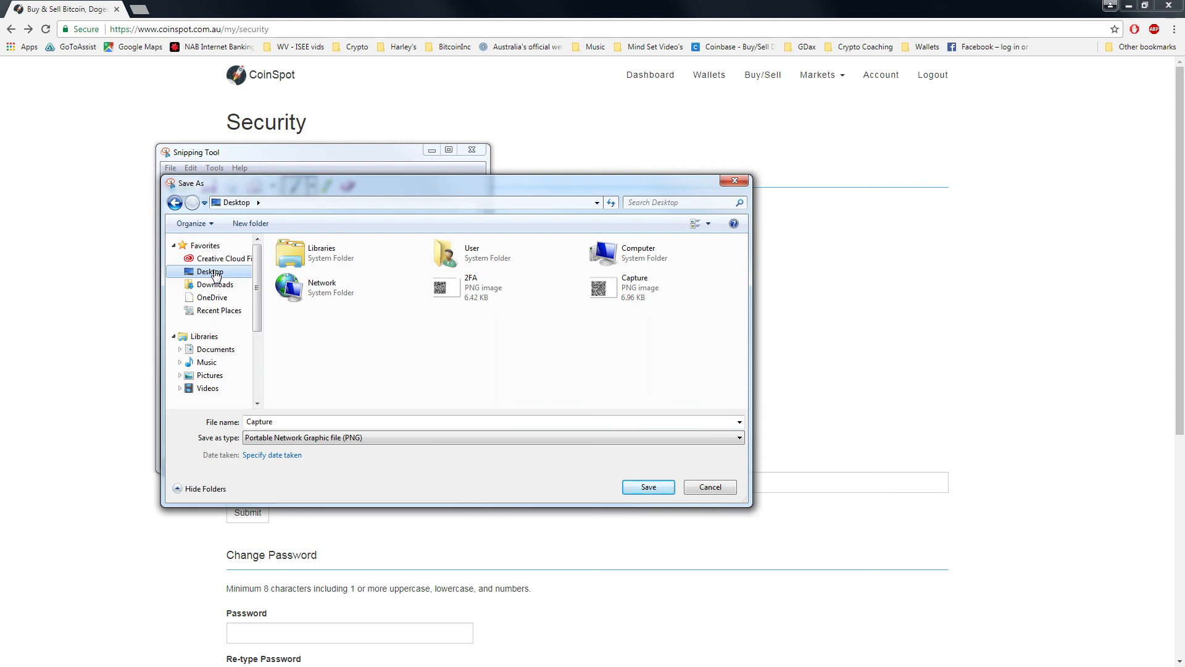
left_click(647, 488)
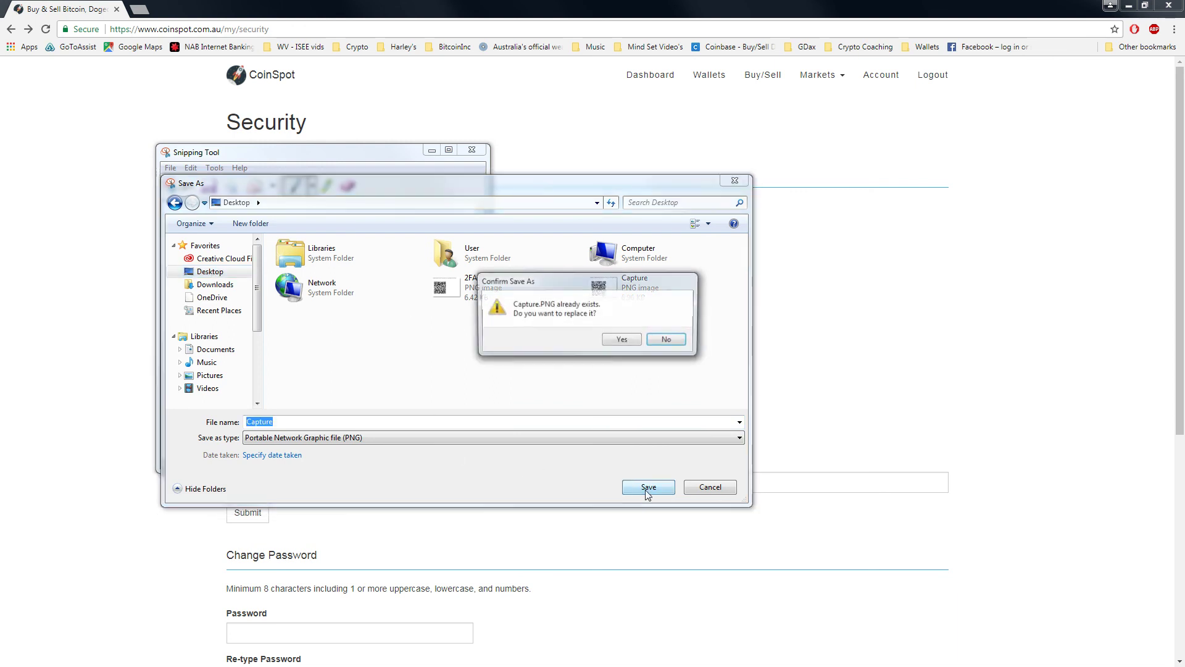
left_click(622, 340)
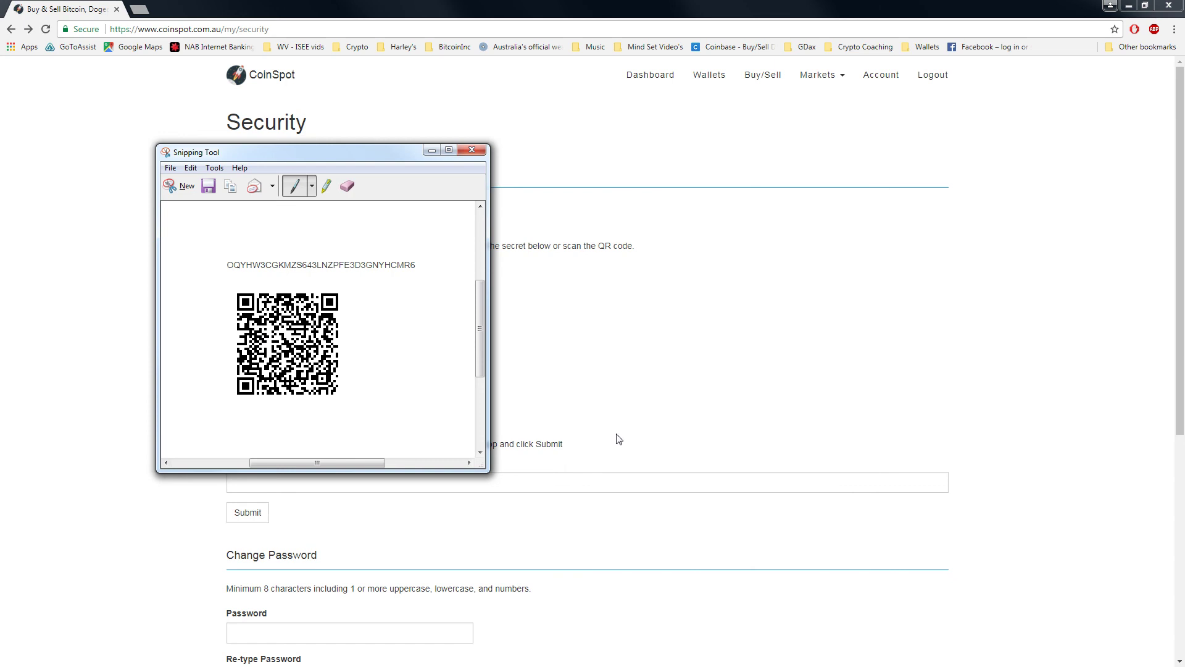
Step: Close the Snipping Tool window to return to CoinSpot's Security page
left_click(473, 152)
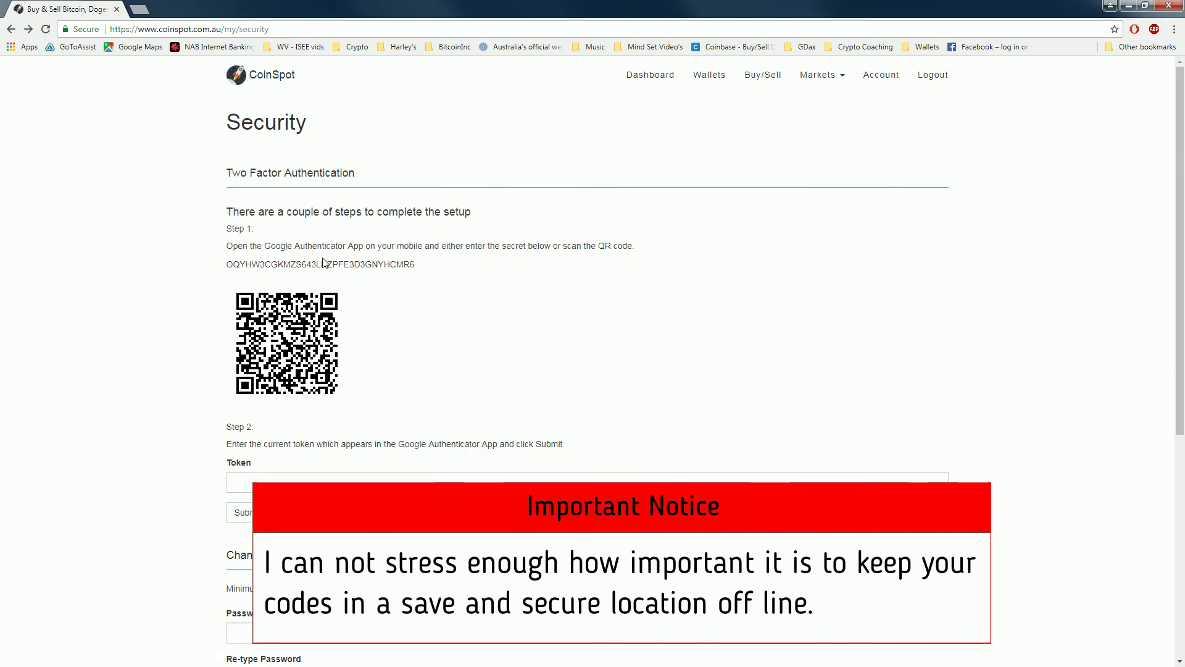